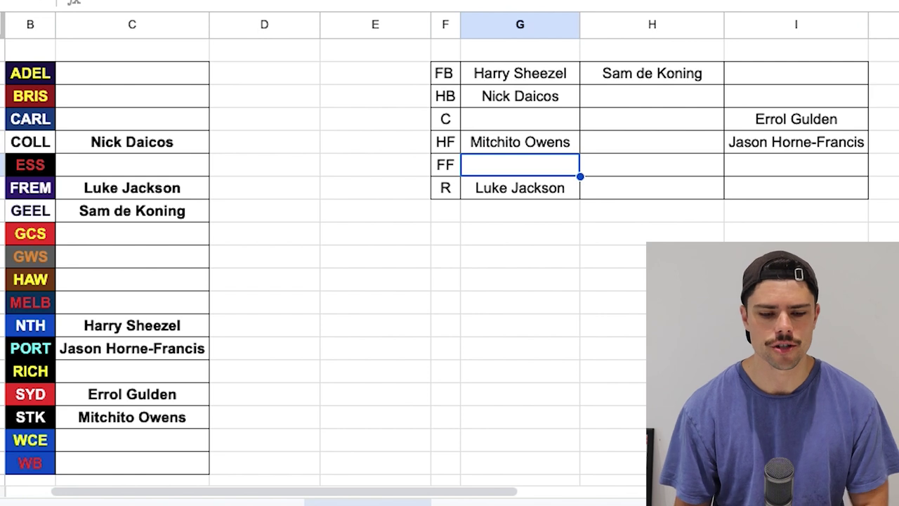
# Enter Brady Hough as the WCE player and in the FB row of the line-up, column I.
pyautogui.click(132, 439)
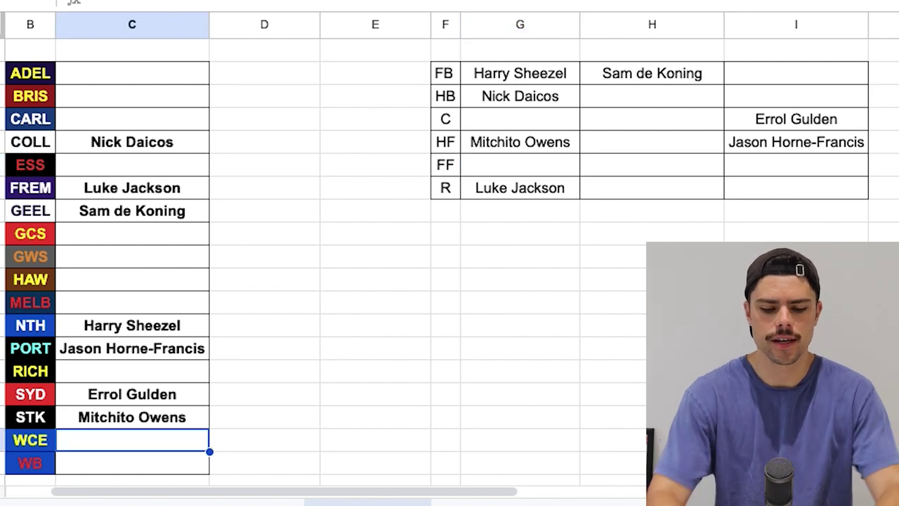
pyautogui.write('Brady Hough')
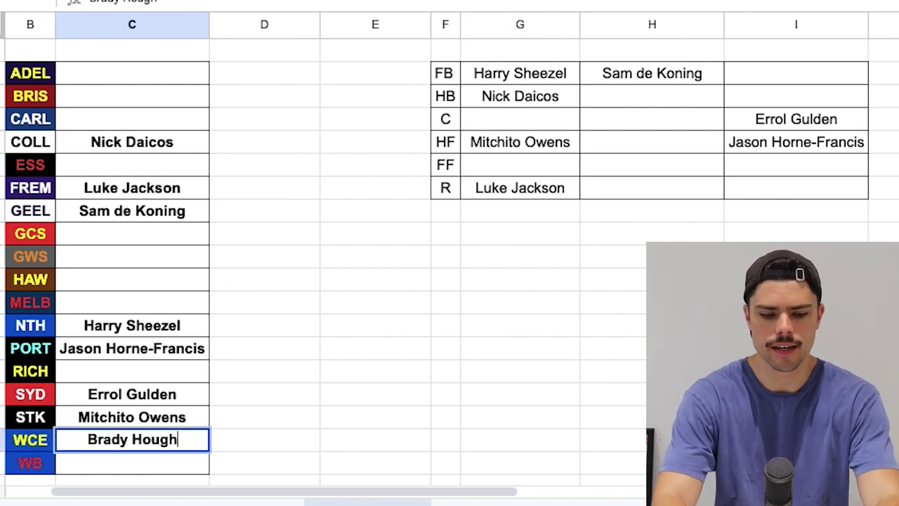
pyautogui.press('Return')
pyautogui.click(795, 73)
pyautogui.write('Brady Hough')
pyautogui.press('Return')
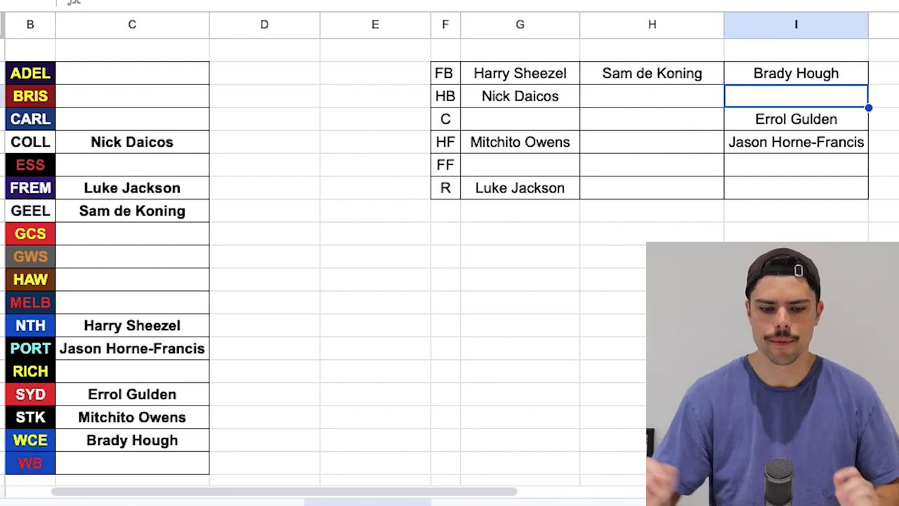
# Enter Will Ashcroft as the BRIS player and in the C row of the line-up, column G.
pyautogui.click(132, 95)
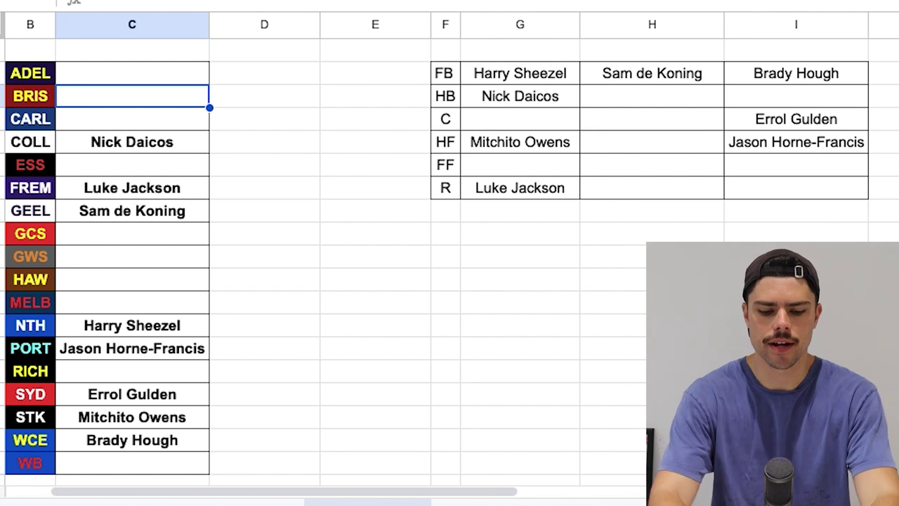
pyautogui.write('Will Ash')
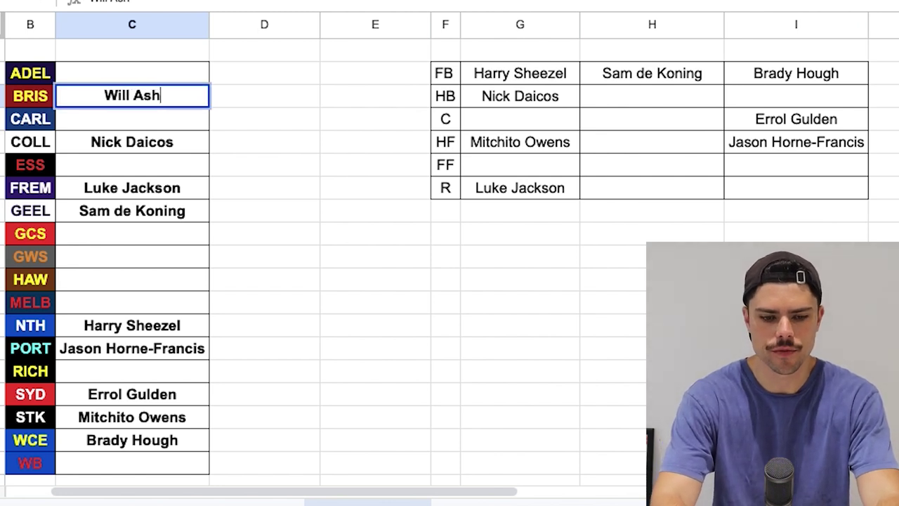
pyautogui.write('croft')
pyautogui.press('Return')
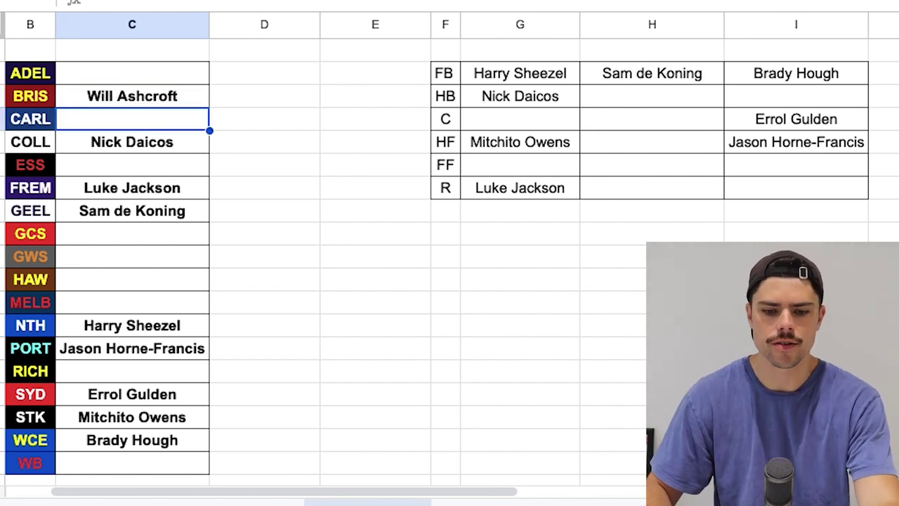
pyautogui.click(520, 118)
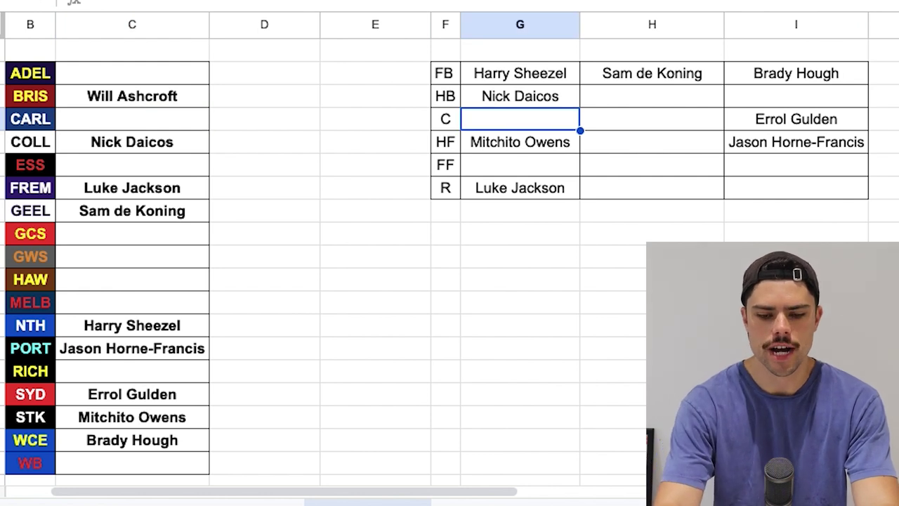
pyautogui.write('Will')
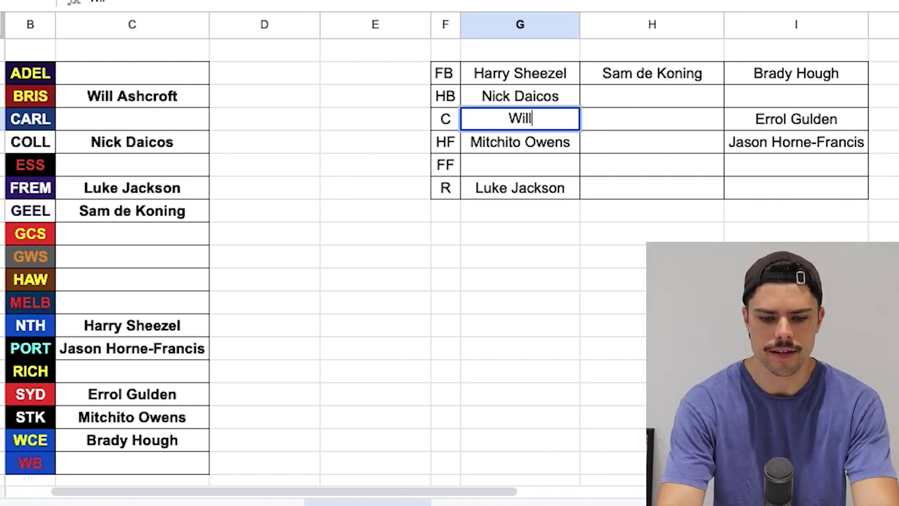
pyautogui.write(' Ashcroft')
pyautogui.press('Return')
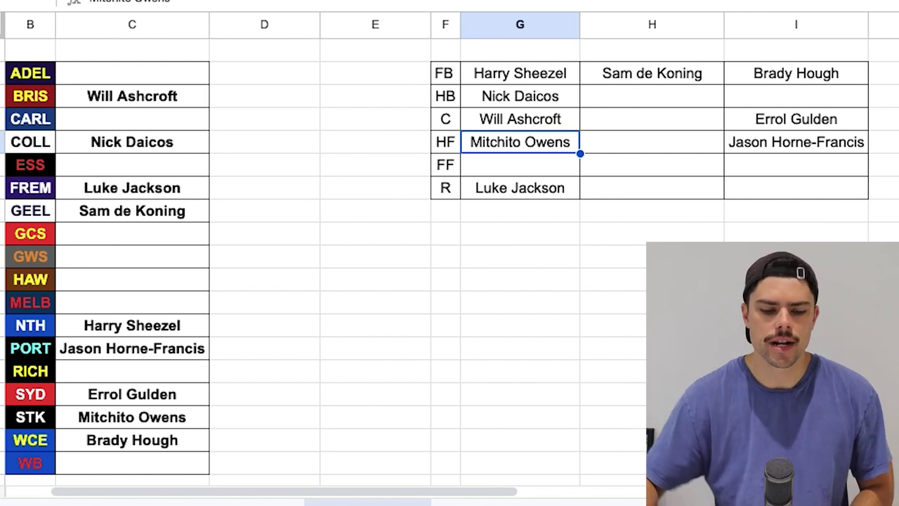
# Enter Jamarra Ugle-Hagan as the WB player and in the FF row of the line-up, column H.
pyautogui.click(132, 462)
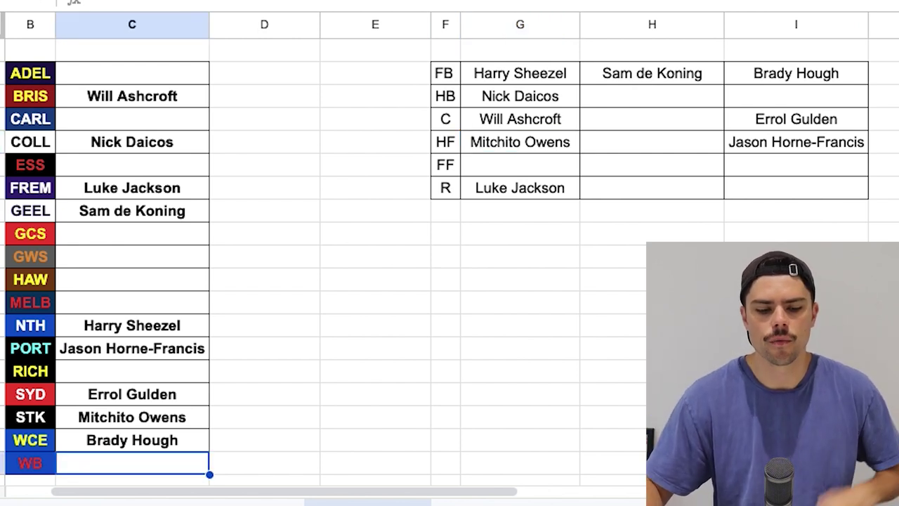
pyautogui.write('Jamarr')
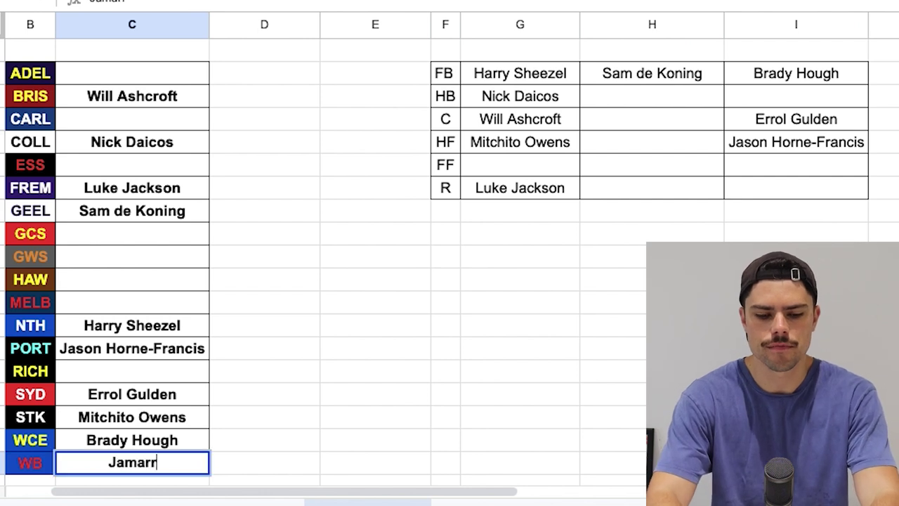
pyautogui.write('a Ugle-Hagan')
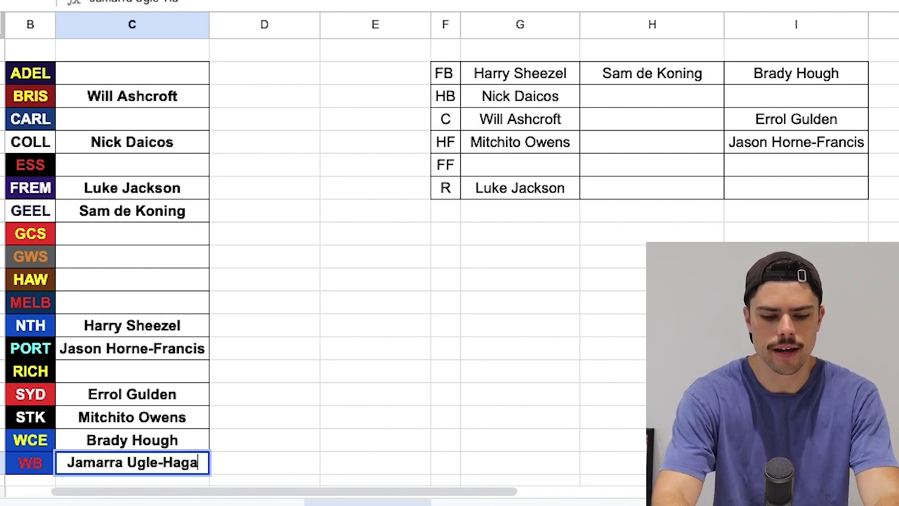
pyautogui.press('Return')
pyautogui.click(652, 141)
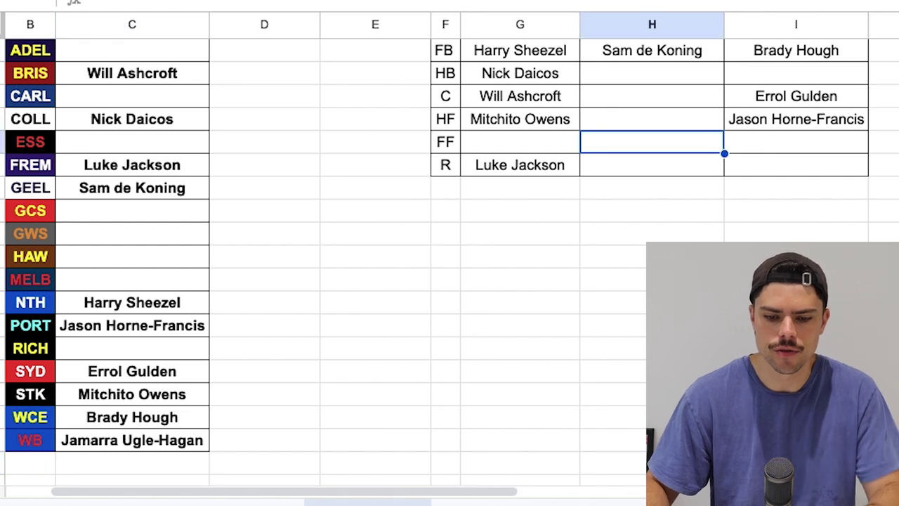
pyautogui.write('Jamarra')
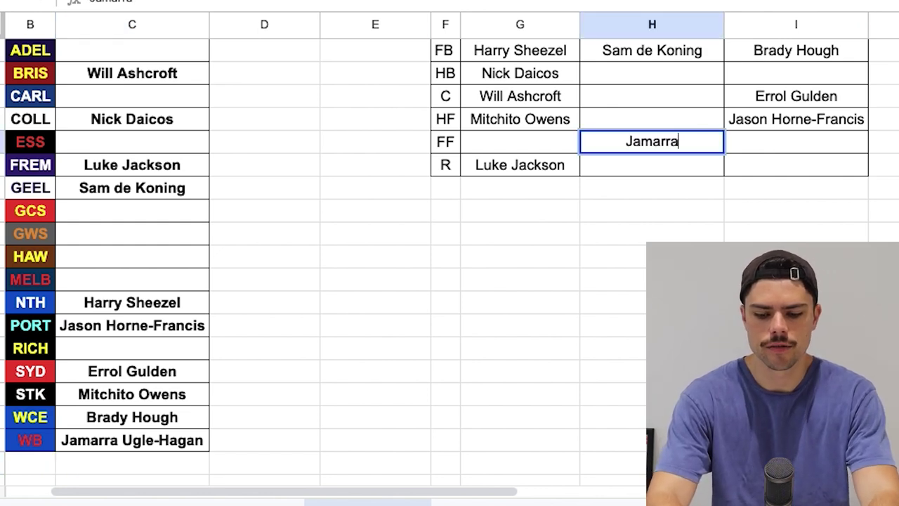
pyautogui.write(' Ugle-Hagan')
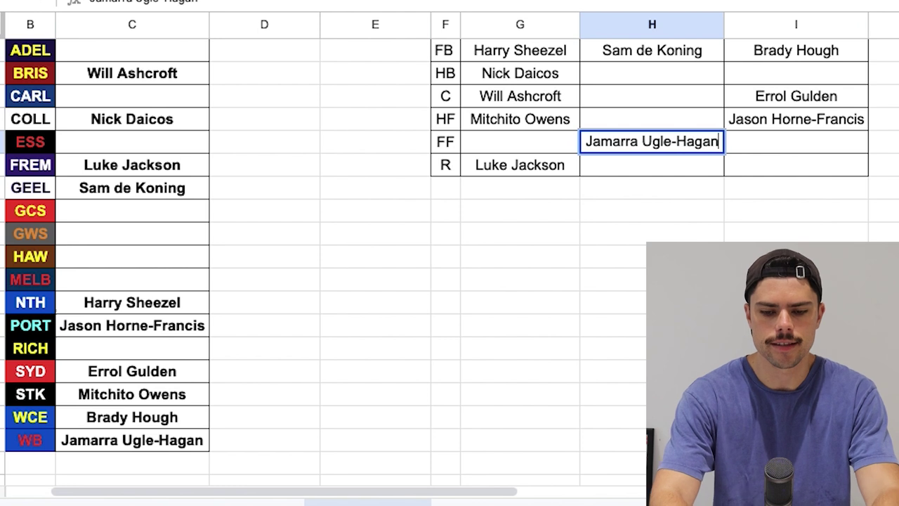
pyautogui.press('Return')
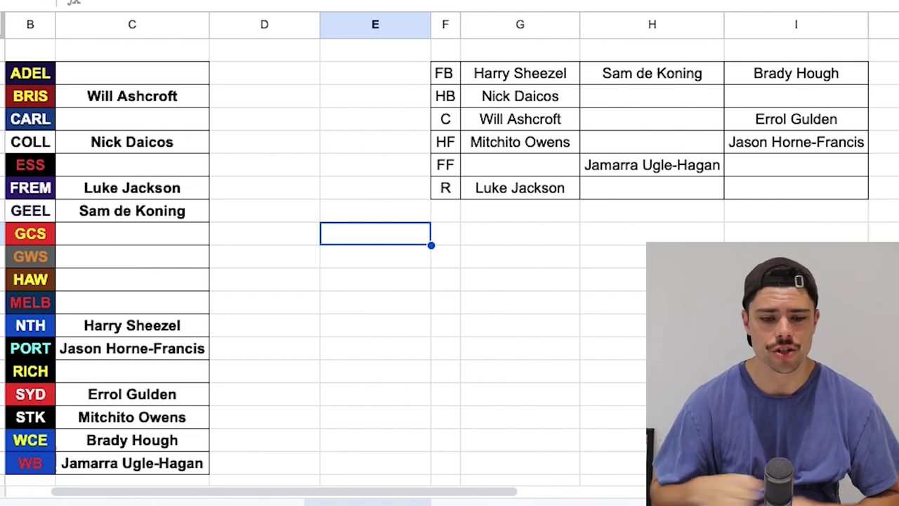
# Enter Josh Rachele as the ADEL player and in the FF row of the line-up, column G.
pyautogui.click(132, 73)
pyautogui.write('Josh Rachele')
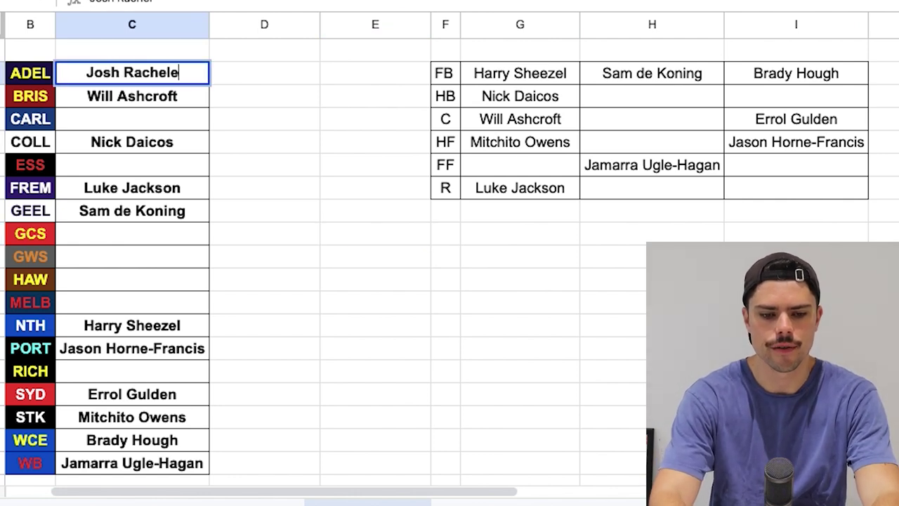
pyautogui.press('Return')
pyautogui.click(519, 165)
pyautogui.write('Jo')
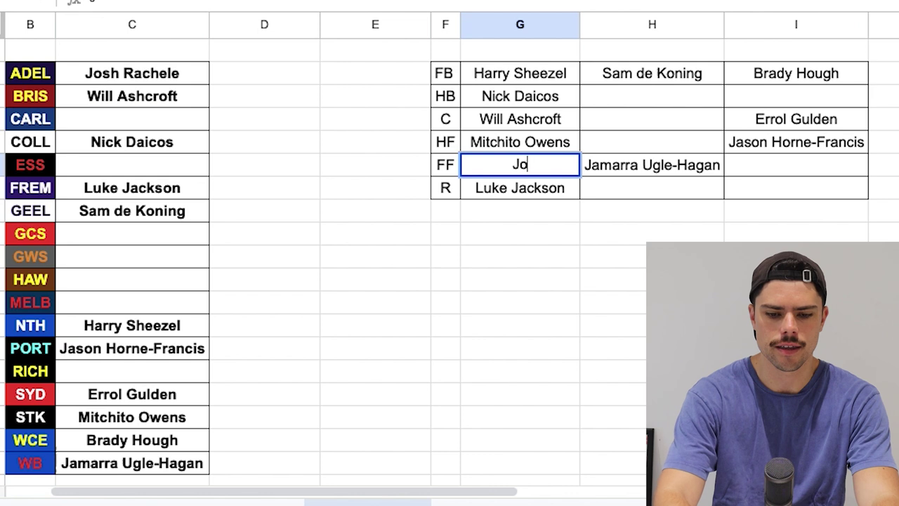
pyautogui.write('sh Rachele')
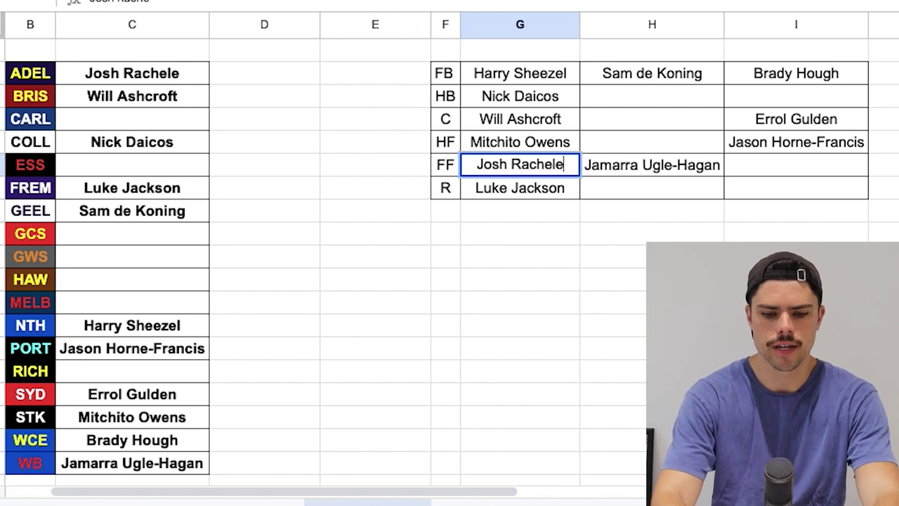
pyautogui.press('Return')
# Enter Jesse Motlop as the CARL player and in the FF row of the line-up, column I.
pyautogui.click(132, 119)
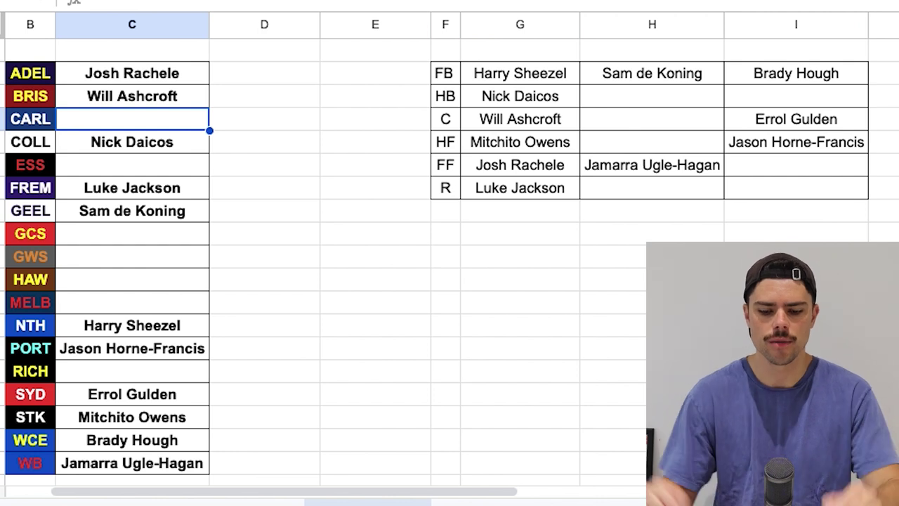
pyautogui.write('Jesse ')
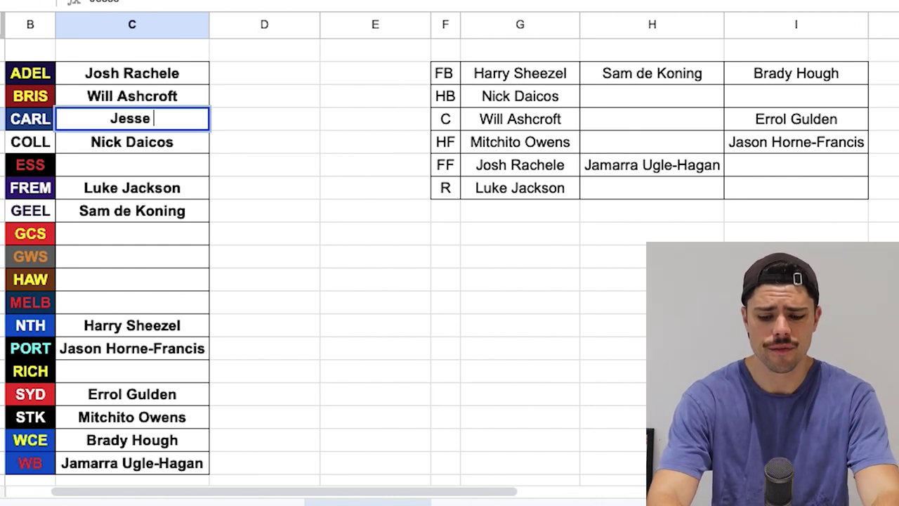
pyautogui.write('Motlop')
pyautogui.press('Return')
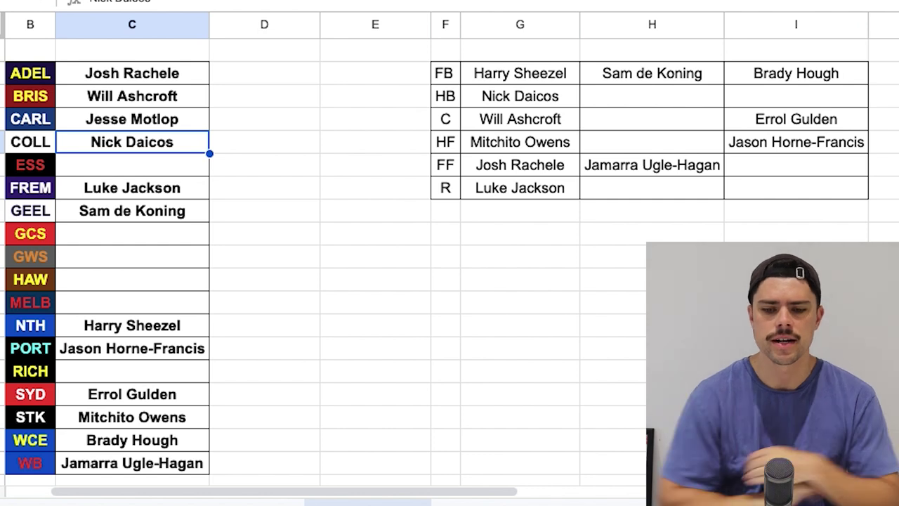
pyautogui.click(795, 164)
pyautogui.write('Jesse Motlop')
pyautogui.press('Return')
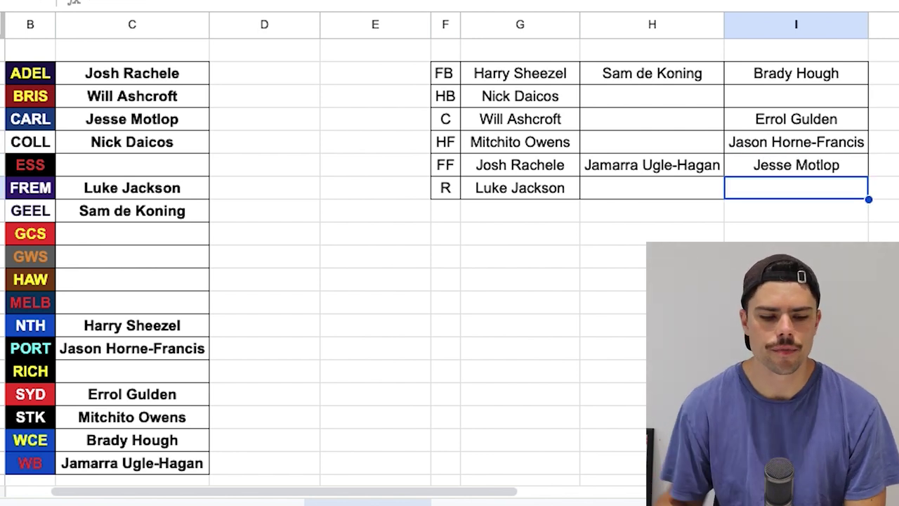
# Enter Jacob van Rooyen as the MELB player and in the HF row of the line-up, column H.
pyautogui.click(132, 302)
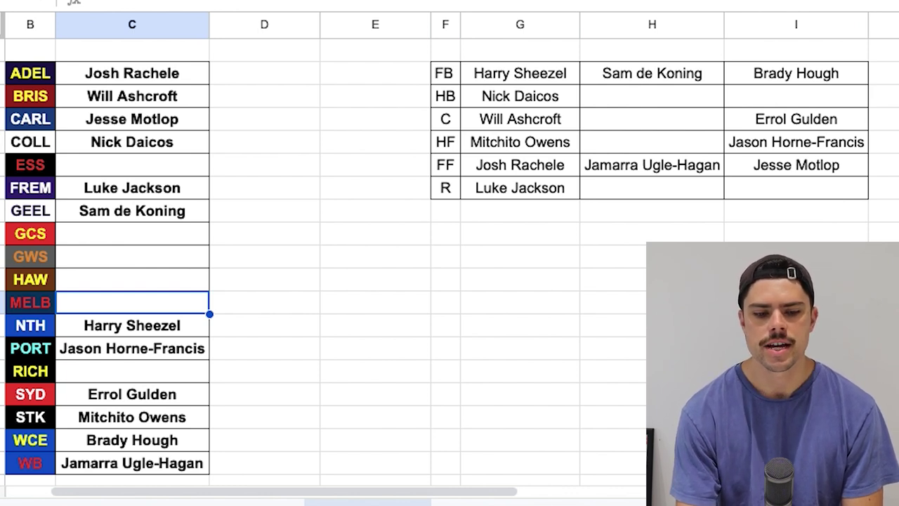
pyautogui.write('Jacob van Rooyen')
pyautogui.press('Return')
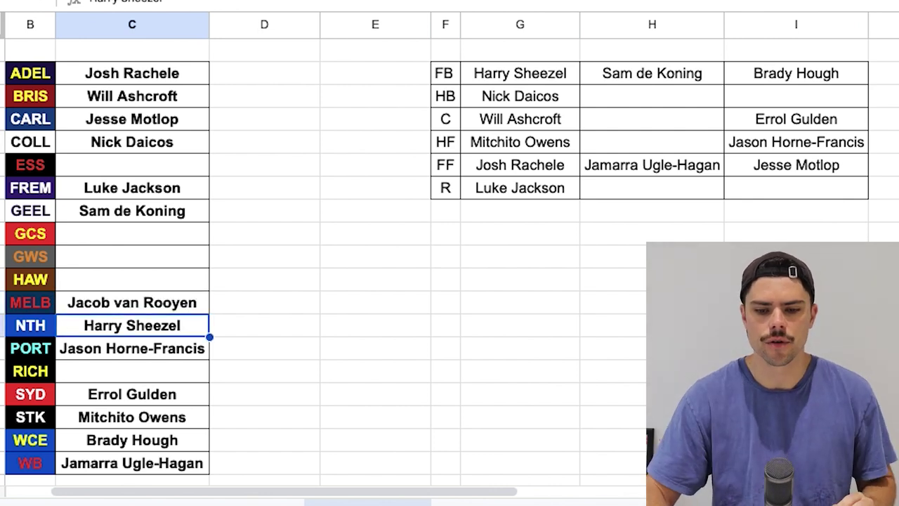
pyautogui.click(651, 141)
pyautogui.write('Jacob van Rooye')
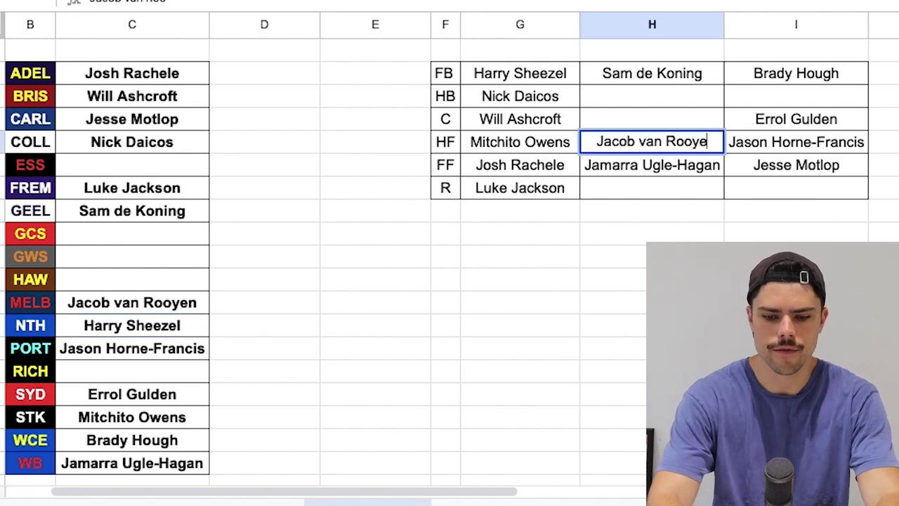
pyautogui.write('n')
pyautogui.press('Return')
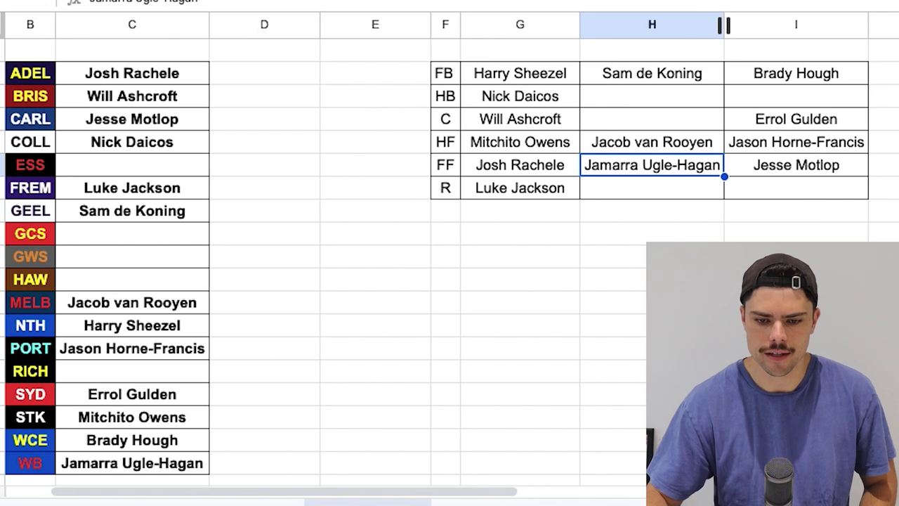
pyautogui.press('Up')
pyautogui.press('Up')
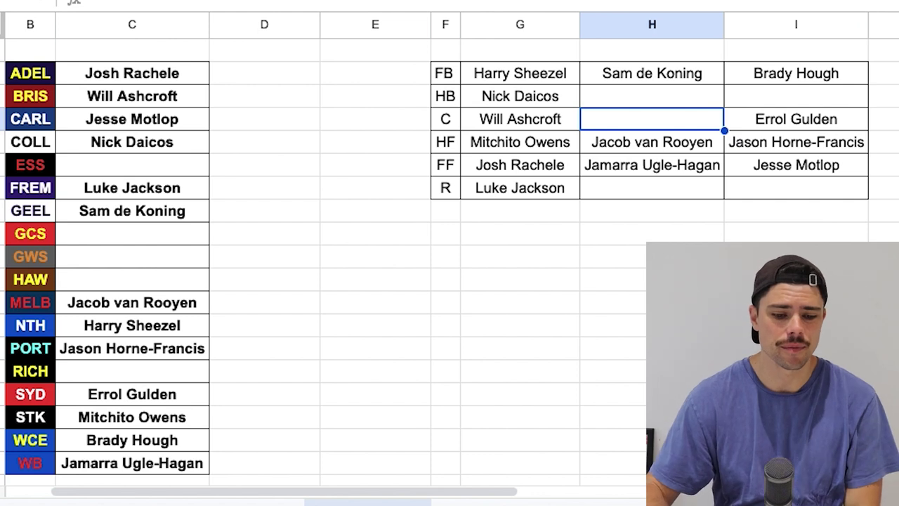
# Enter Josh Gibcus as the RICH player and in the HB row of the line-up, column H.
pyautogui.click(132, 371)
pyautogui.write('Josh Gibcus')
pyautogui.press('Return')
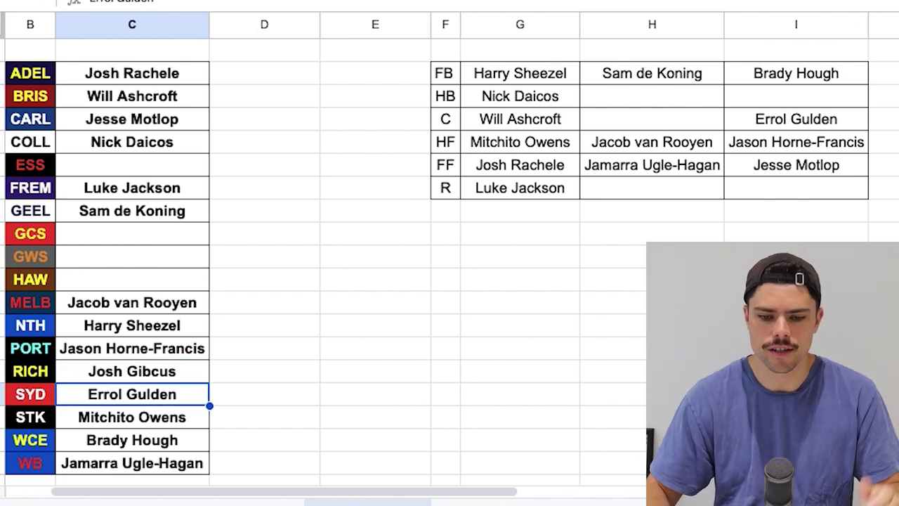
pyautogui.click(650, 96)
pyautogui.write('Josh Gibcus')
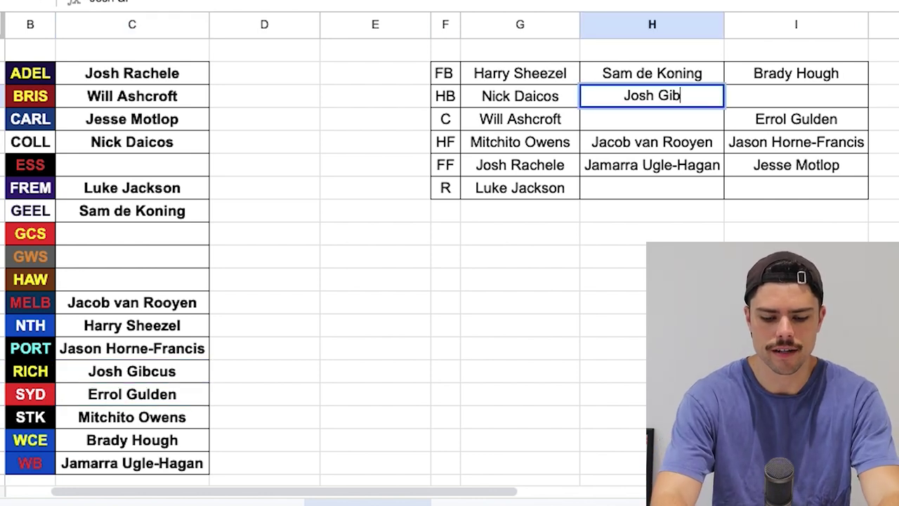
pyautogui.press('Return')
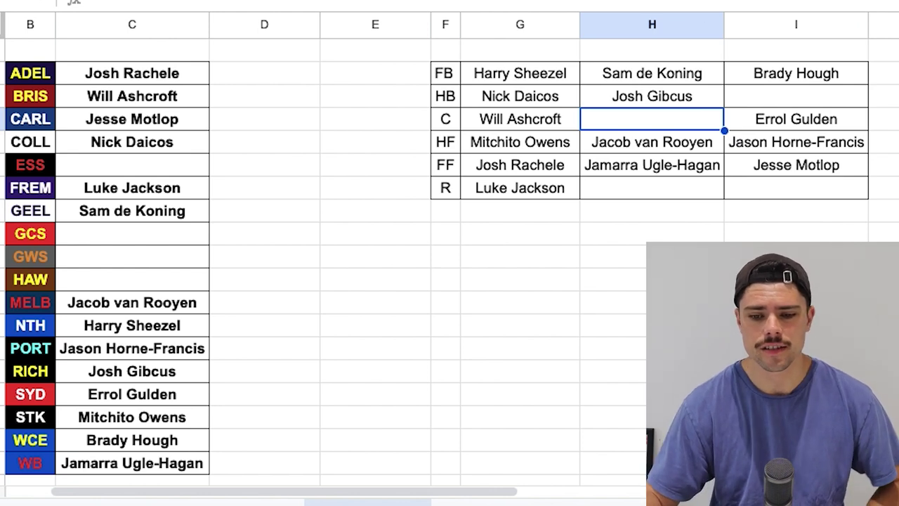
# Enter Will Day in the HB row of the line-up, column I, and as the HAW player.
pyautogui.click(795, 96)
pyautogui.write('Will Day')
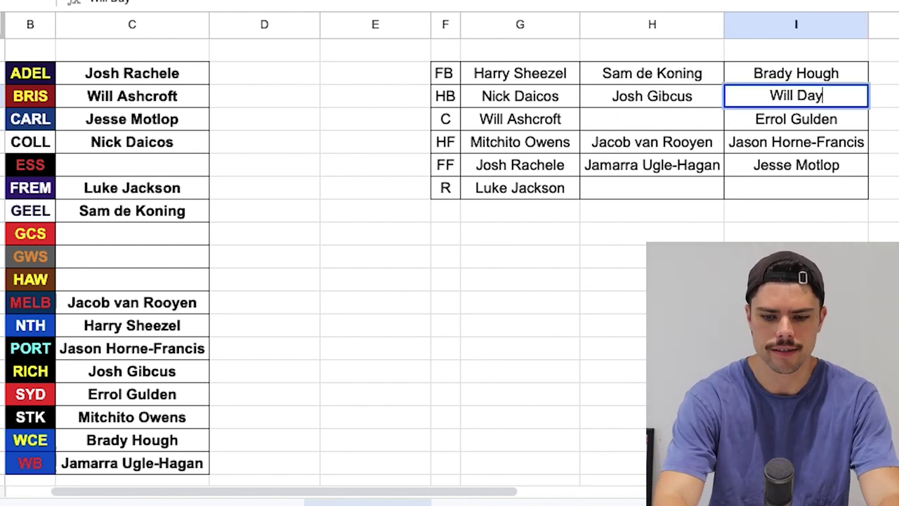
pyautogui.press('Return')
pyautogui.click(132, 278)
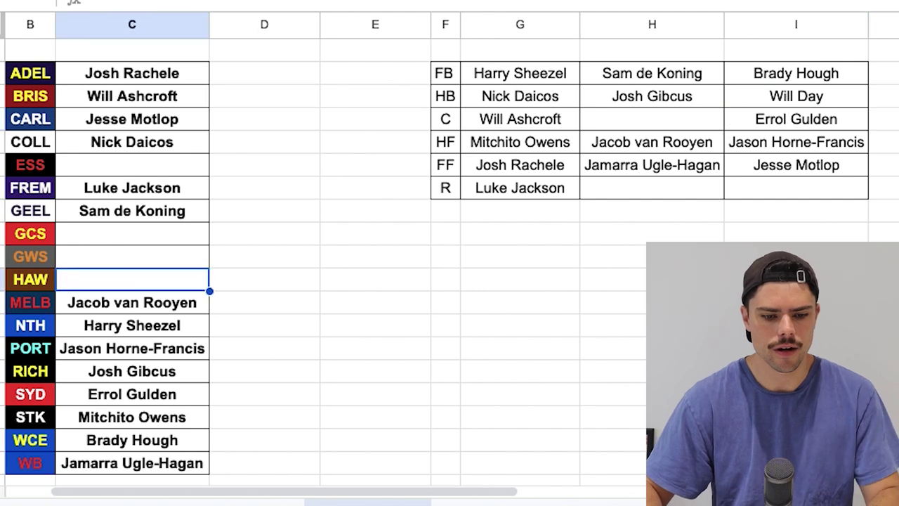
pyautogui.write('Will Day')
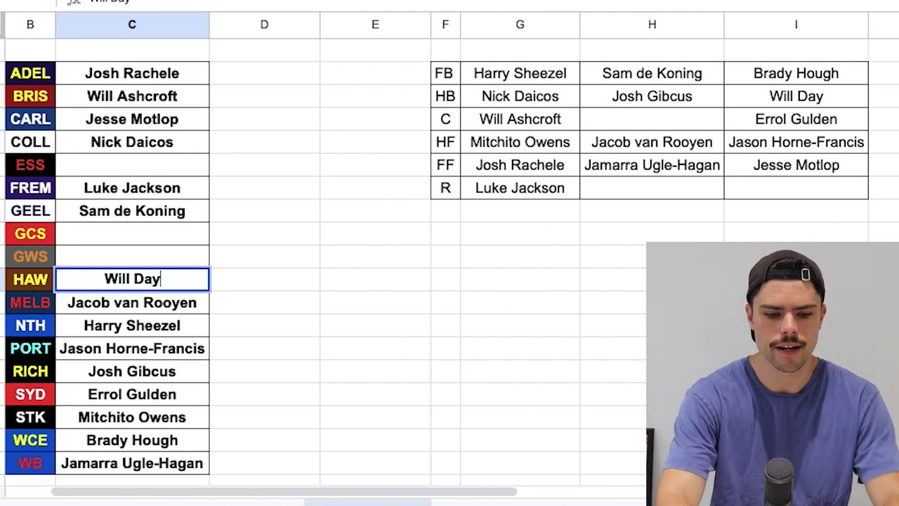
pyautogui.press('Return')
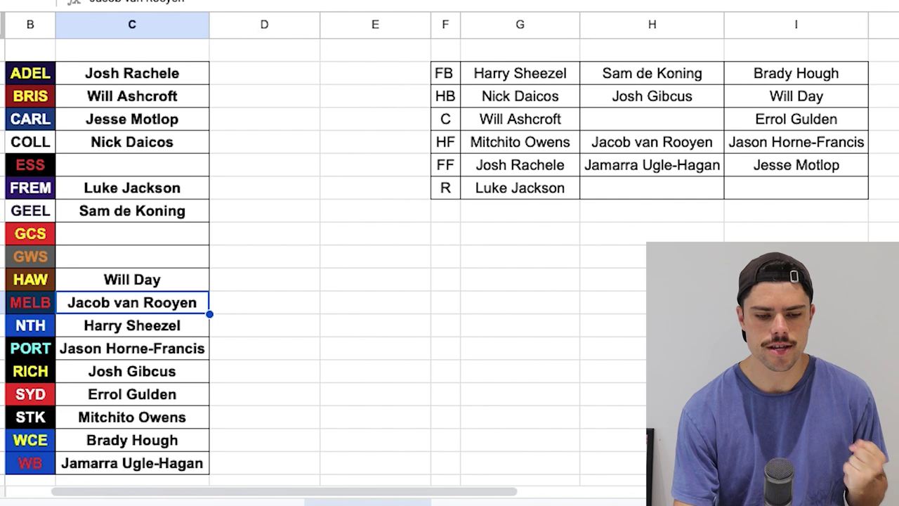
# Enter Tom Green as the GWS player and in the R row of the line-up, column H.
pyautogui.click(132, 257)
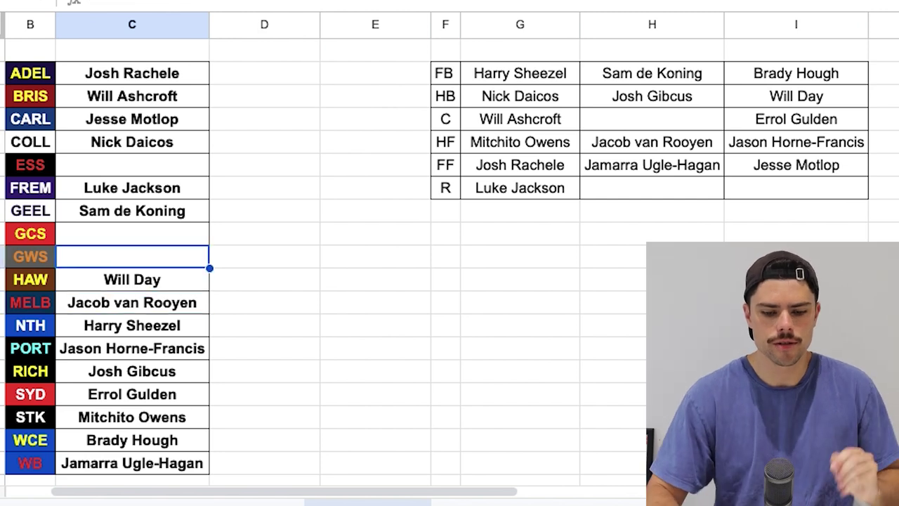
pyautogui.write('Tom Green')
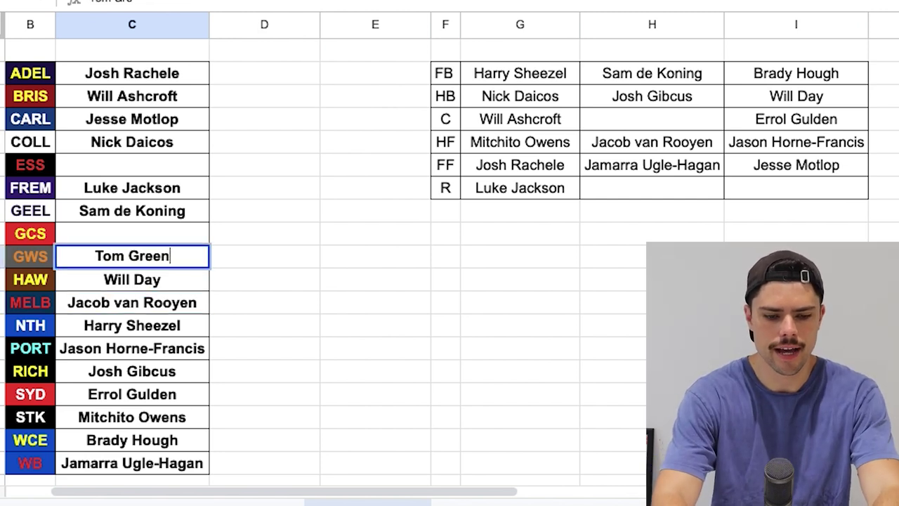
pyautogui.press('Return')
pyautogui.click(651, 187)
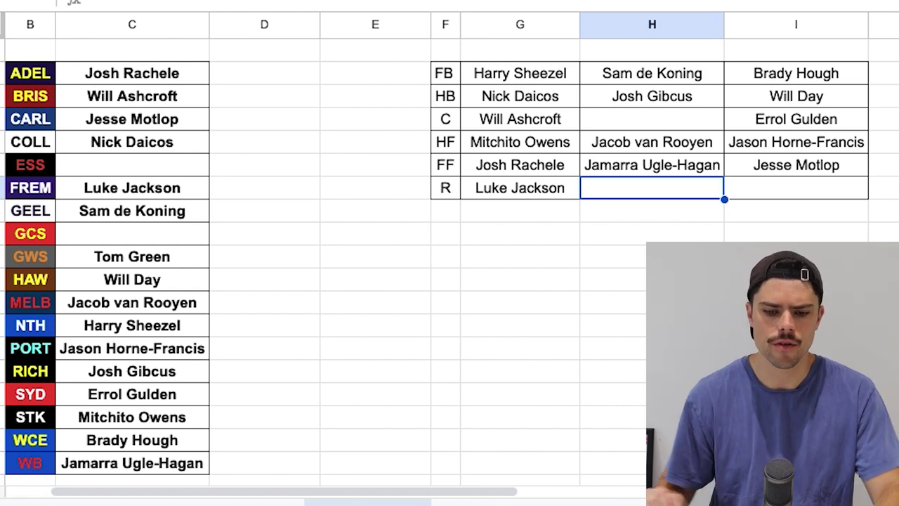
pyautogui.write('Tom Green')
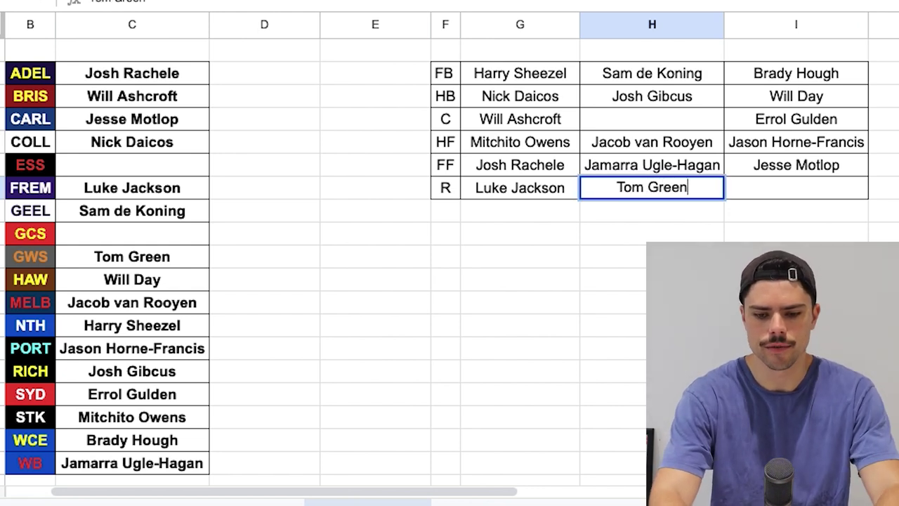
pyautogui.press('Return')
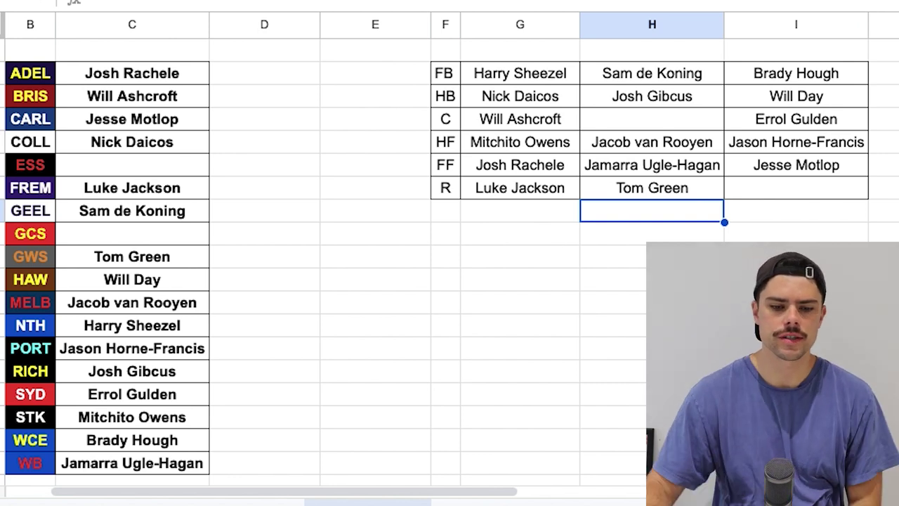
pyautogui.click(132, 233)
pyautogui.write('Noah Anderson')
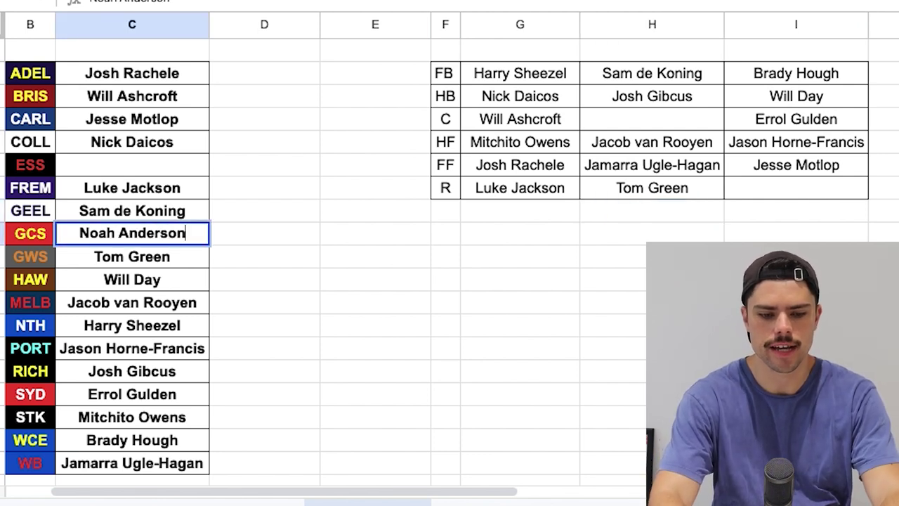
pyautogui.press('Return')
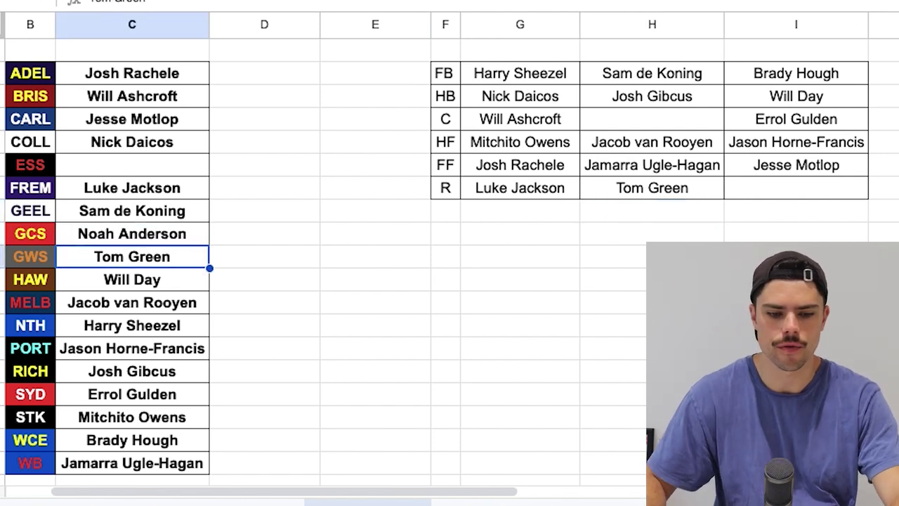
pyautogui.click(796, 187)
pyautogui.write('No')
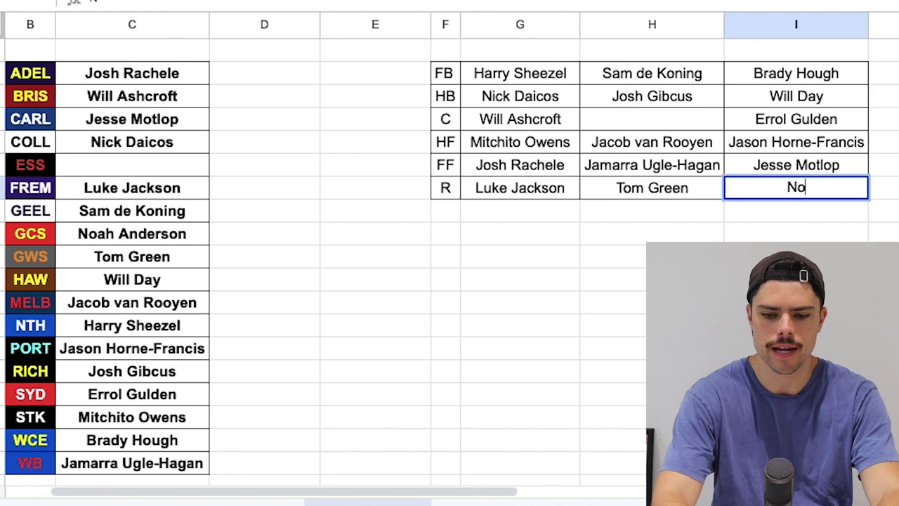
pyautogui.write('ah Anderson')
pyautogui.press('Return')
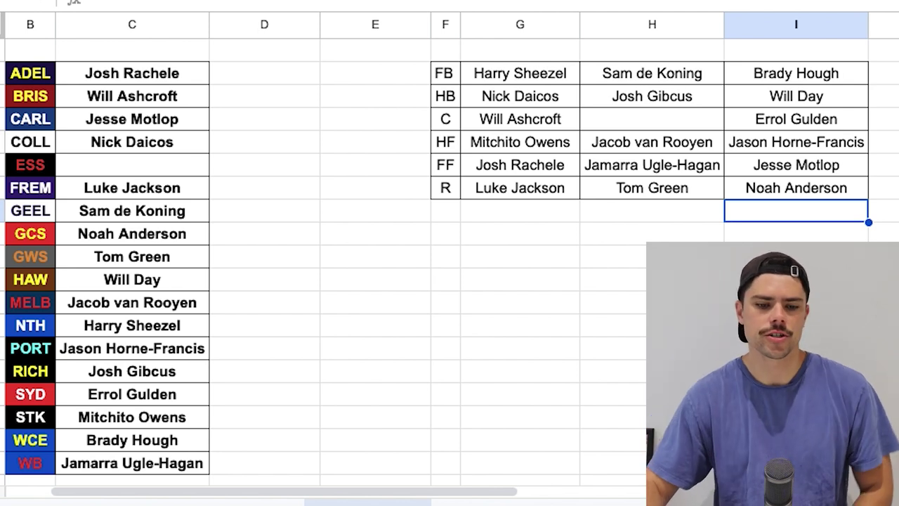
pyautogui.click(131, 141)
pyautogui.click(131, 164)
pyautogui.write('Ben Hobbs')
pyautogui.press('Return')
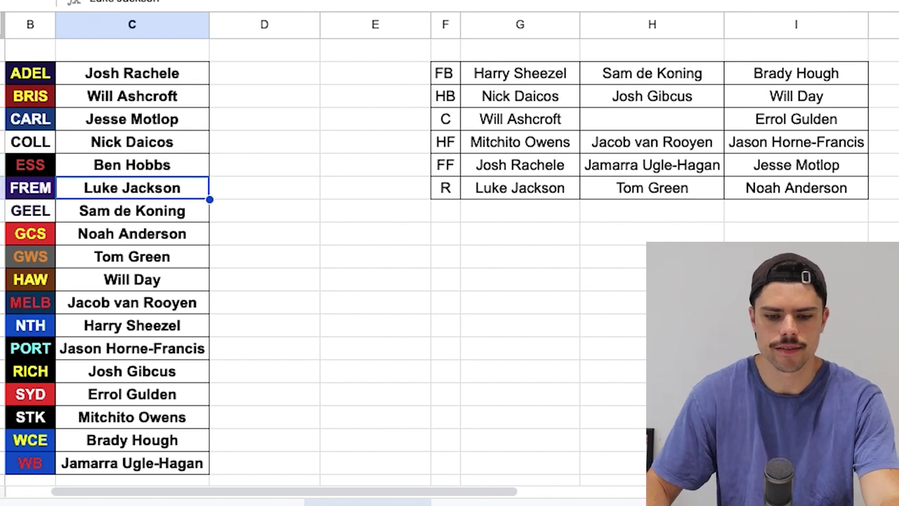
pyautogui.click(651, 119)
pyautogui.write('Ben Hobbs')
pyautogui.press('Return')
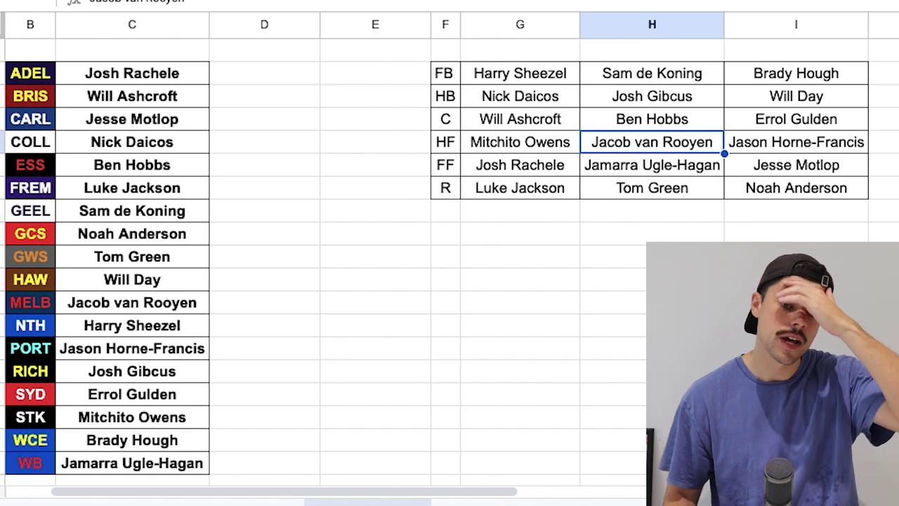